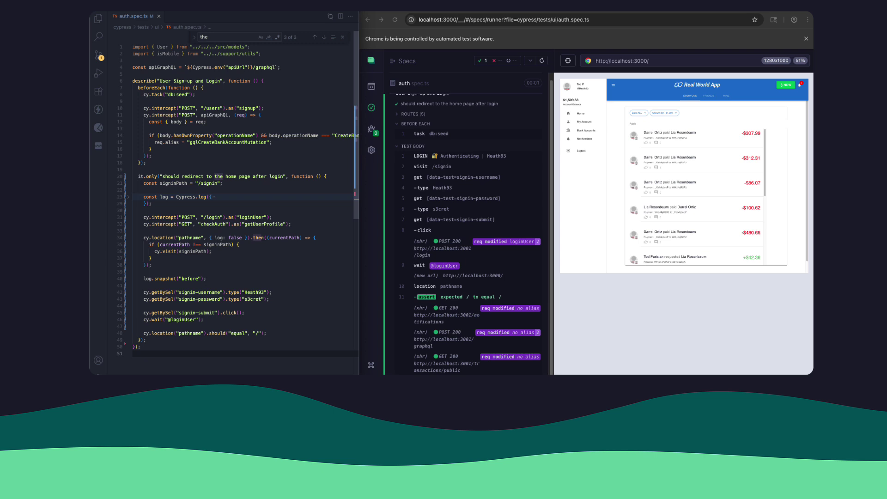
# Save the login spec with Ctrl+S so auth.spec.ts re-runs
pyautogui.hotkey('ctrl', 's')
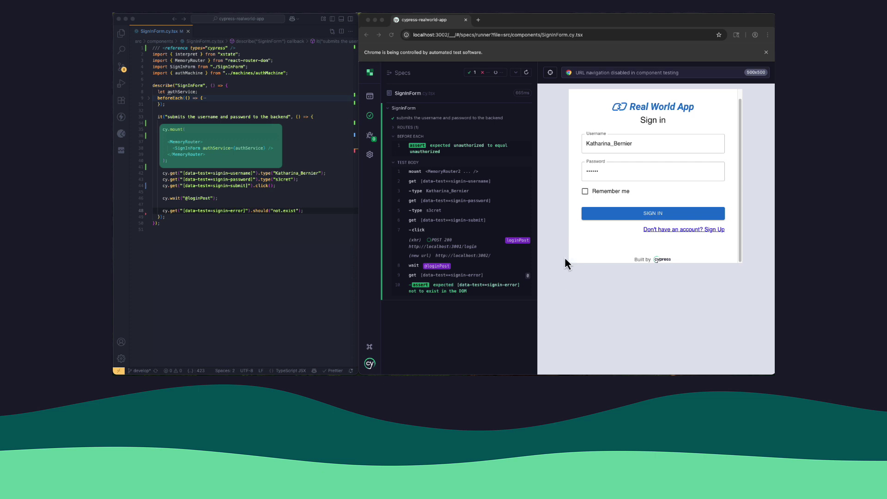
# Re-run the sign-in component test and show DevTools on the Elements panel
pyautogui.click(526, 72)
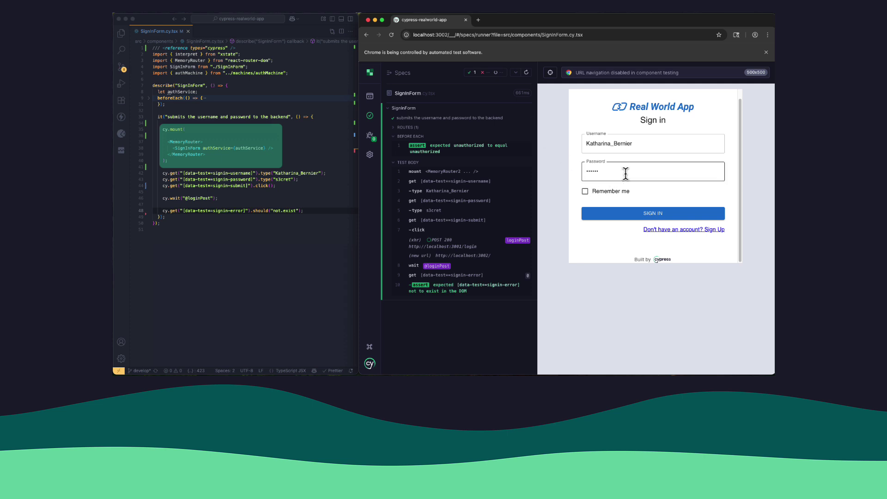
pyautogui.press('alt+super+i')
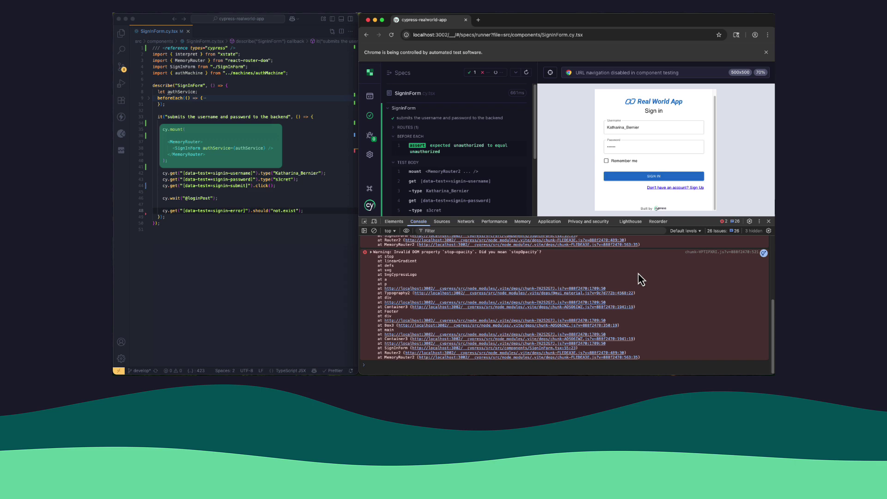
pyautogui.scroll(1, 572, 313)
pyautogui.scroll(3, 572, 313)
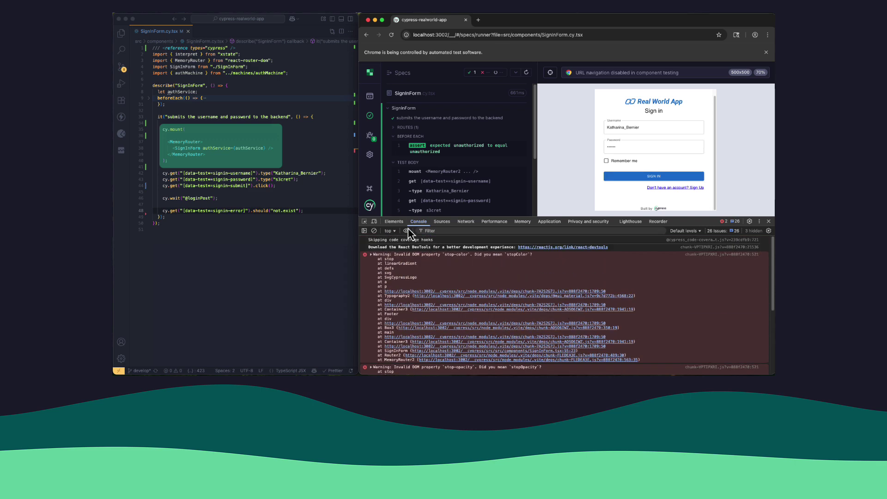
pyautogui.click(395, 222)
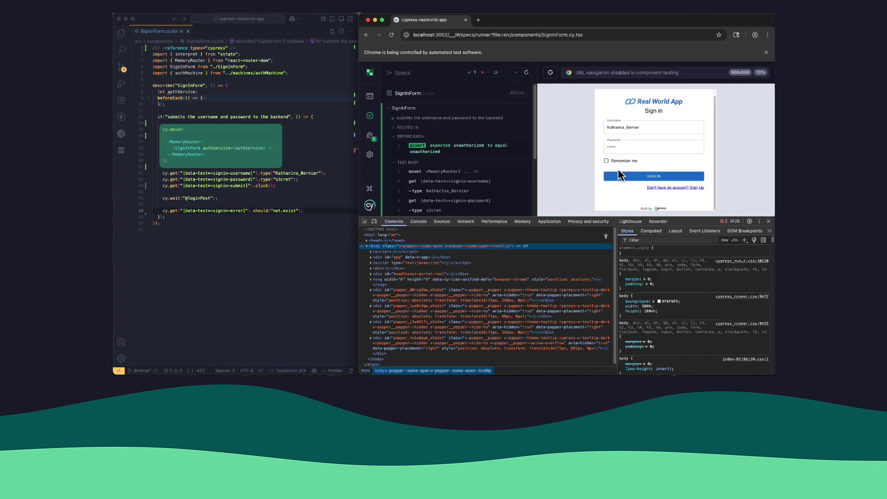
# Inspect the Password input, disable its box-sizing style, and close DevTools
pyautogui.rightClick(636, 150)
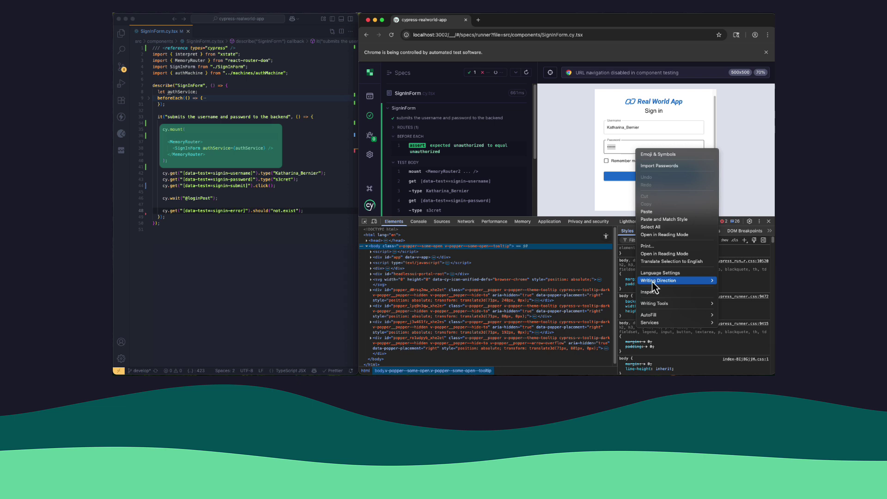
pyautogui.click(651, 292)
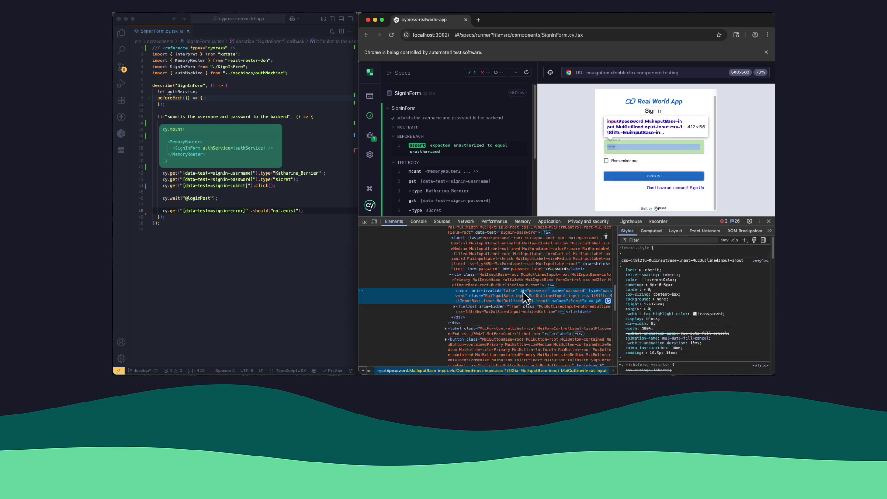
pyautogui.scroll(1, 500, 269)
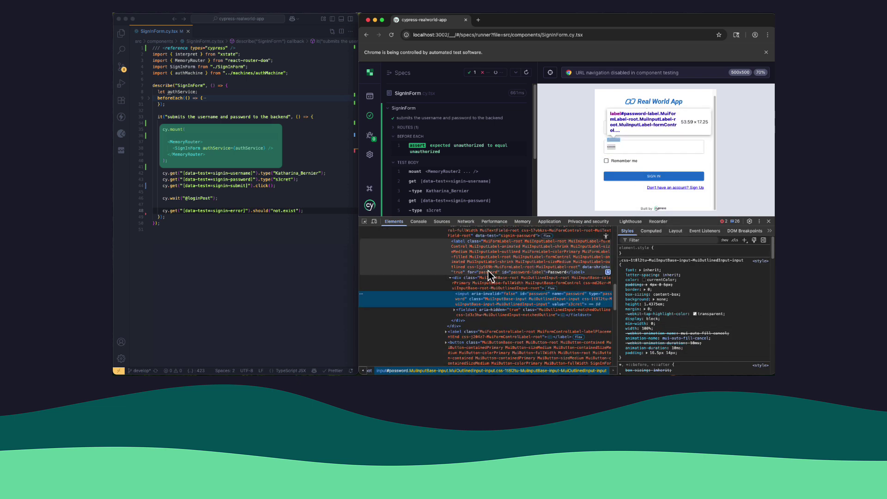
pyautogui.scroll(2, 491, 266)
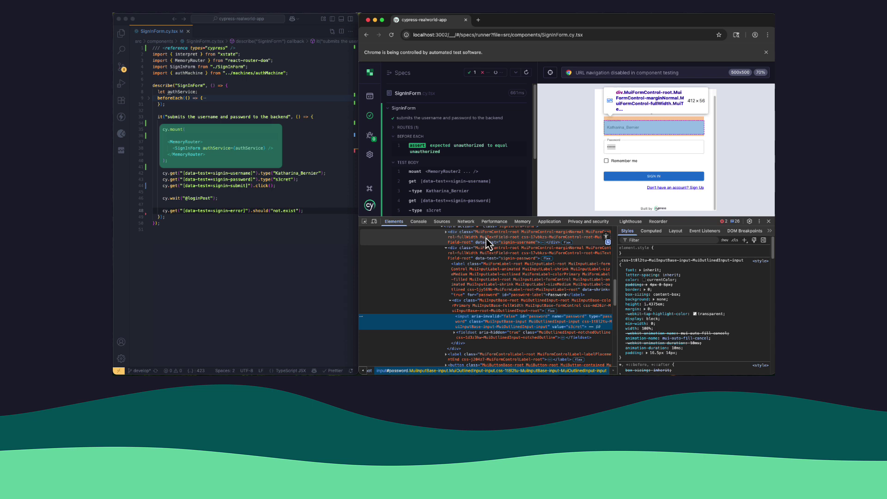
pyautogui.click(621, 294)
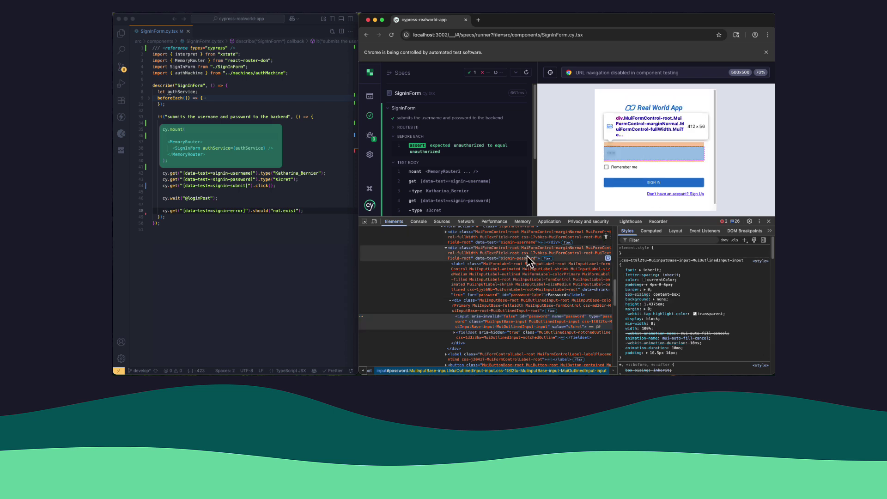
pyautogui.click(768, 221)
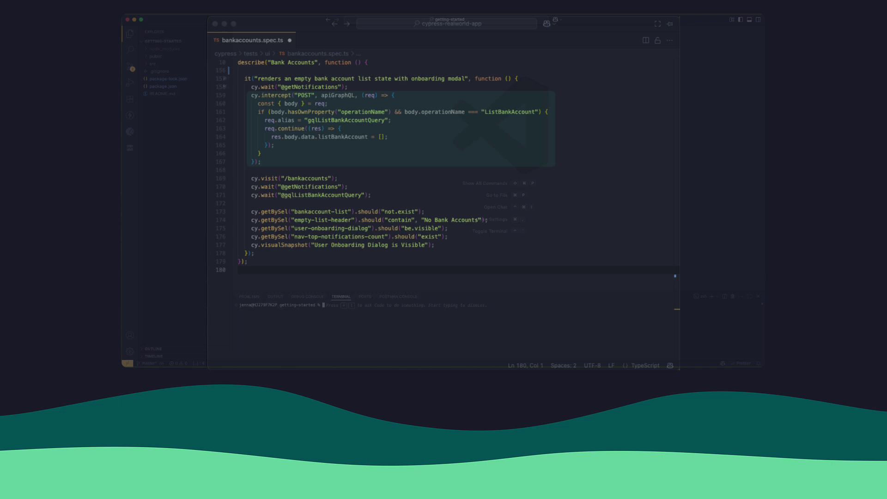
pyautogui.write('m ins')
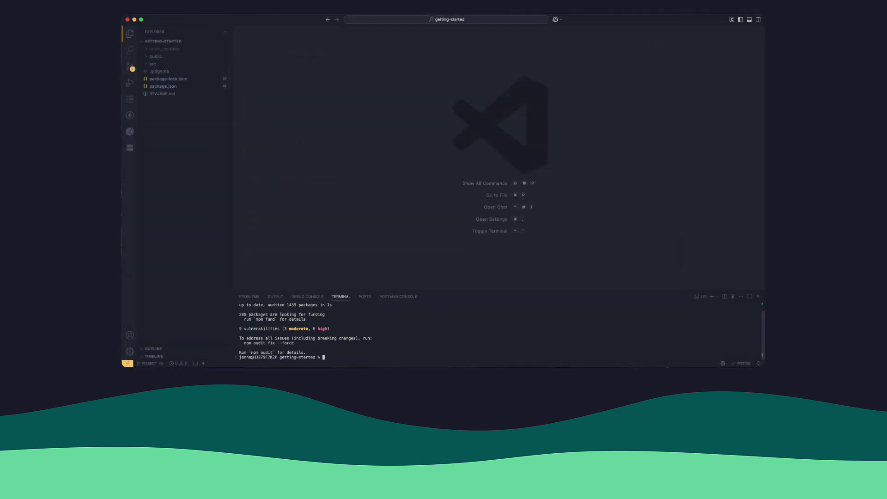
pyautogui.write('n')
# Run npx cypress open in the VS Code terminal
pyautogui.press('Return')
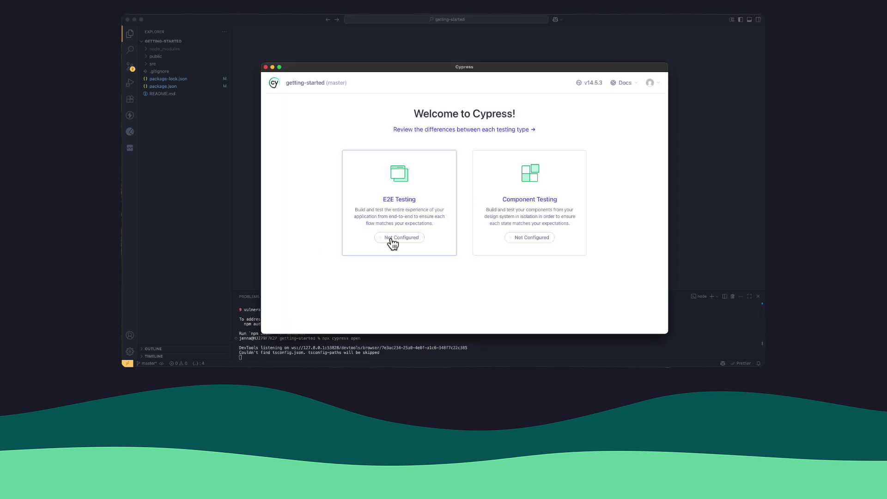
# Configure E2E testing with the generated config files and start it in Chrome
pyautogui.click(425, 219)
pyautogui.click(340, 279)
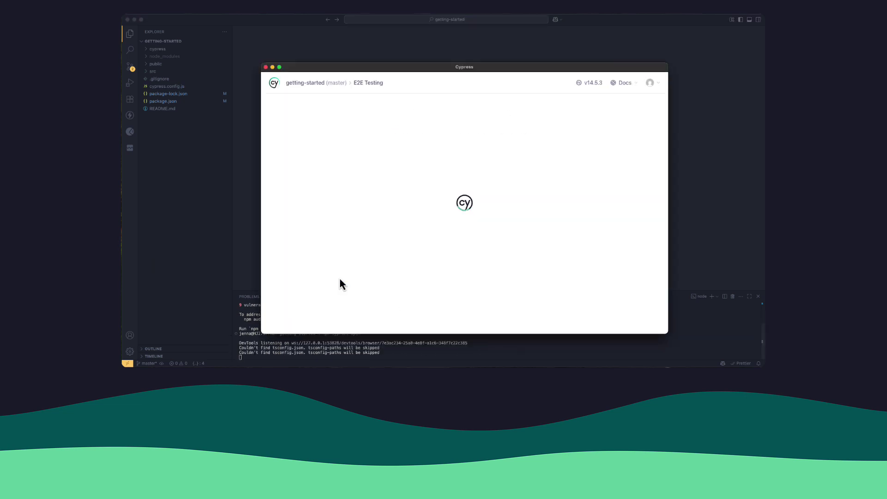
pyautogui.click(469, 214)
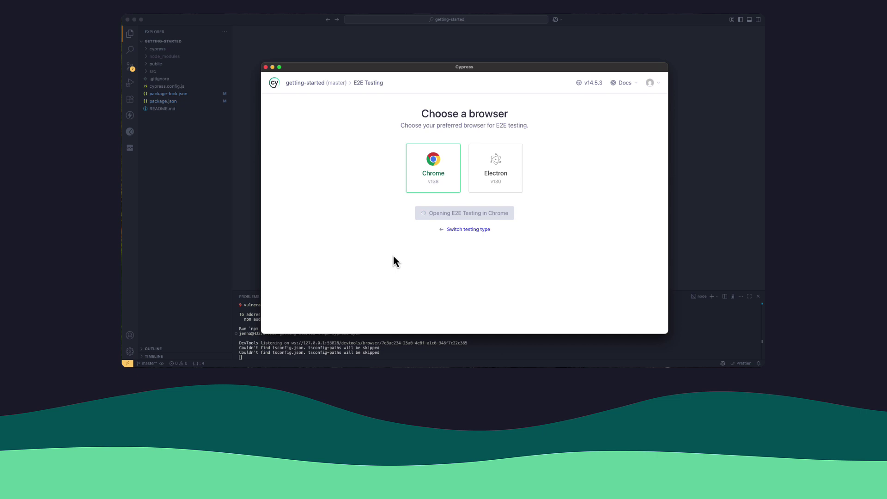
# Scaffold the example specs and run todo.cy.js
pyautogui.click(406, 210)
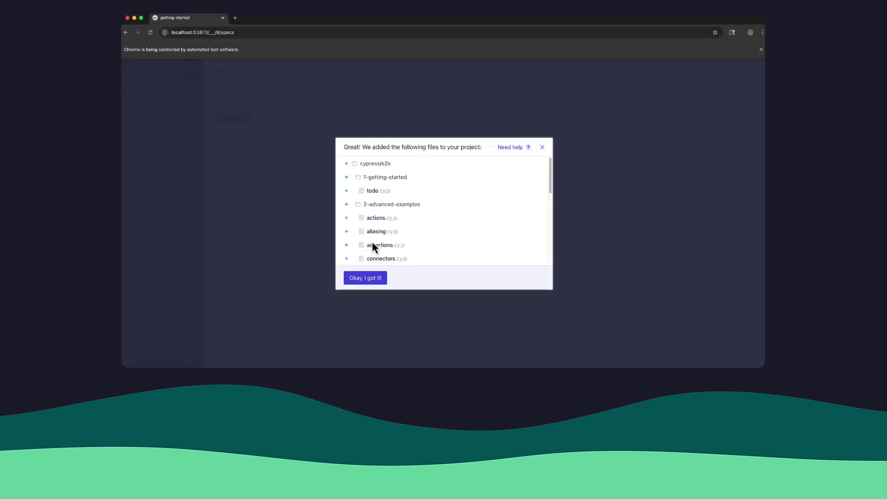
pyautogui.click(372, 278)
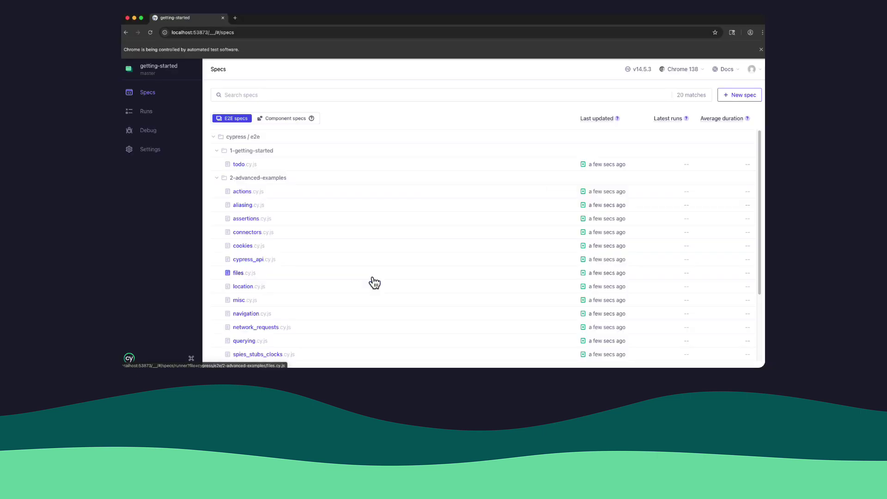
pyautogui.click(239, 165)
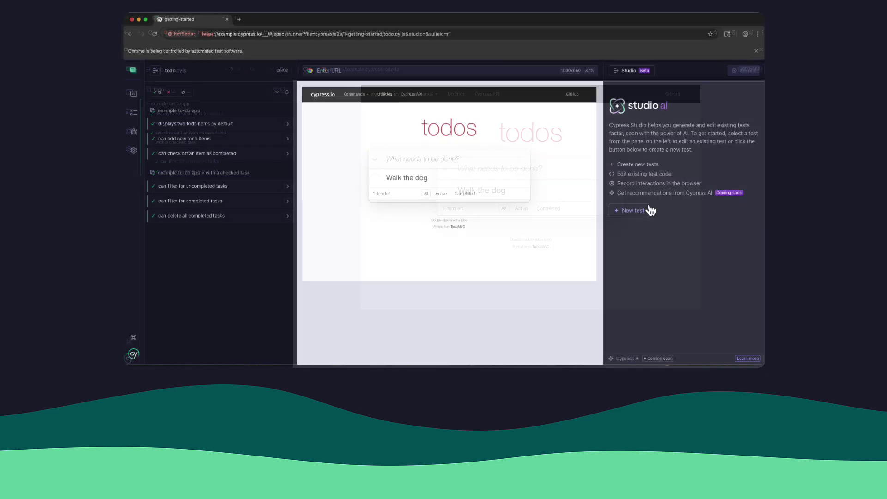
# Record a new Getting-Started test in Studio that adds the todo 'Buy Milk'
pyautogui.click(650, 211)
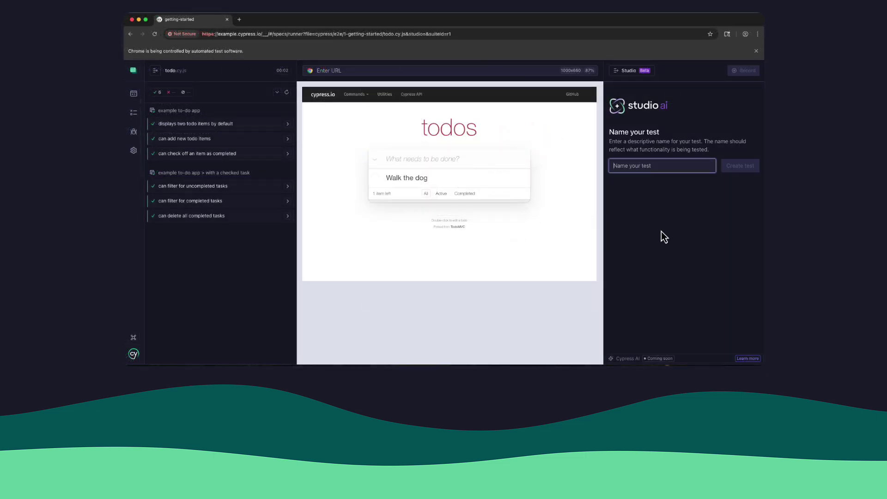
pyautogui.write('Getting-Started')
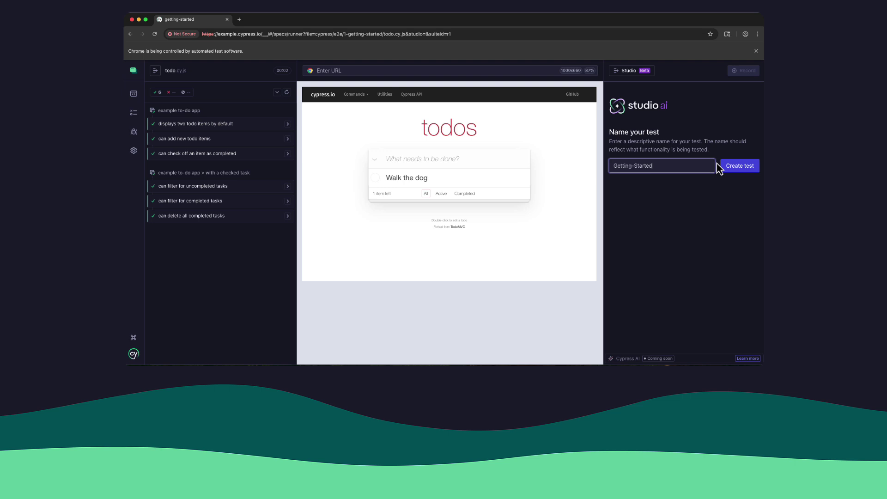
pyautogui.click(724, 165)
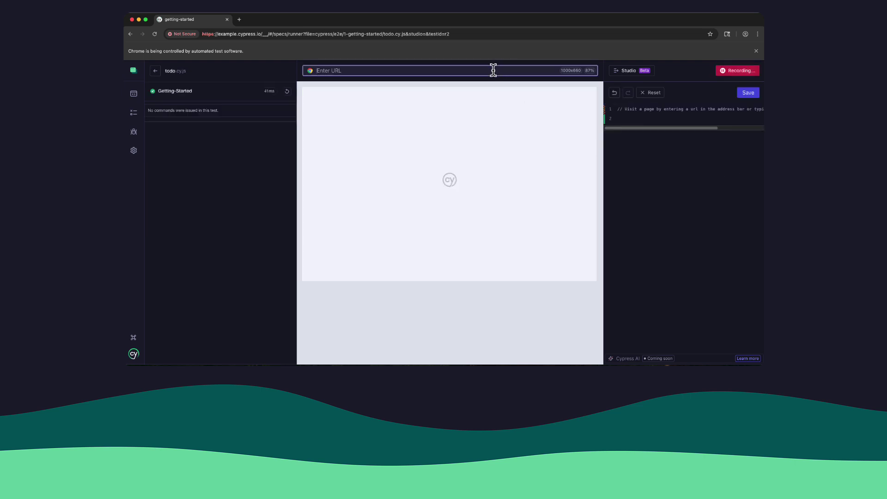
pyautogui.write('https://example.cypress.io/todo')
pyautogui.press('Return')
pyautogui.click(454, 159)
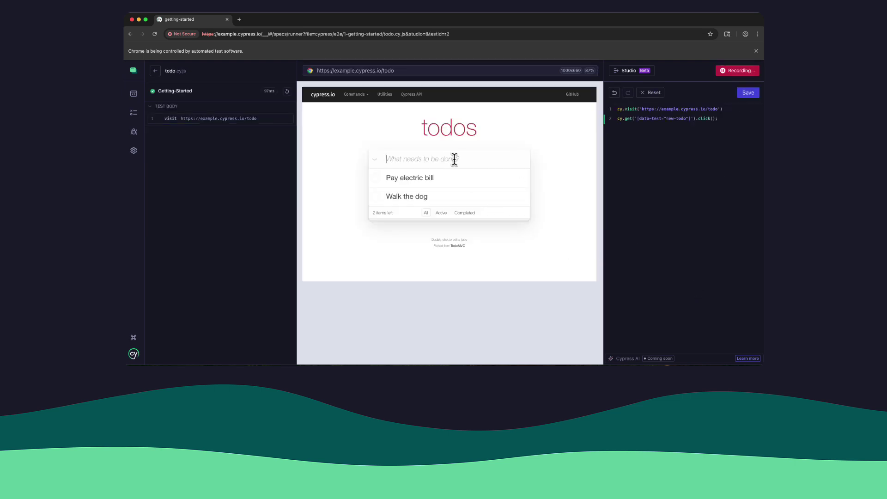
pyautogui.write('Buy Milk')
pyautogui.press('Return')
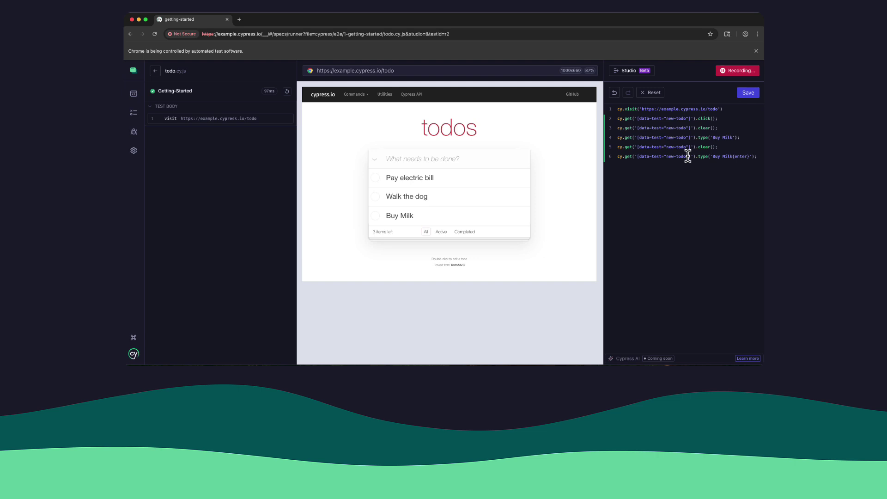
# Assert the last todo item has text 'Buy Milk' and save the test
pyautogui.click(690, 157)
pyautogui.rightClick(412, 222)
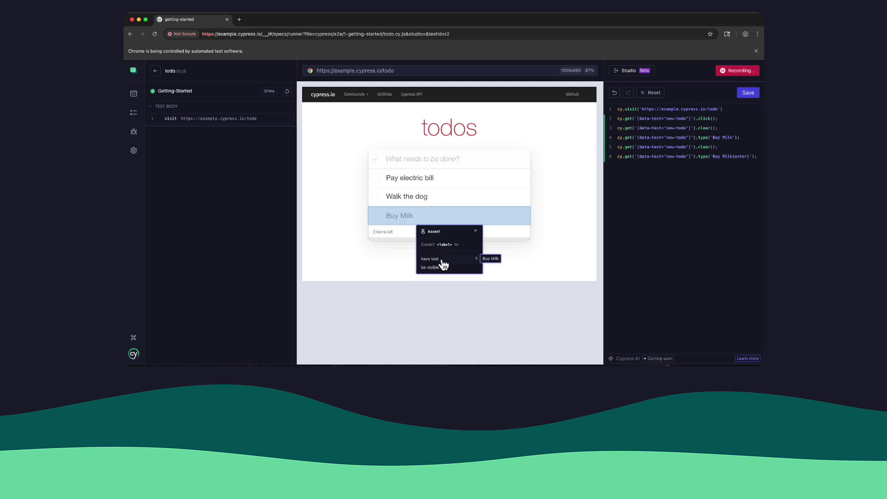
pyautogui.click(495, 259)
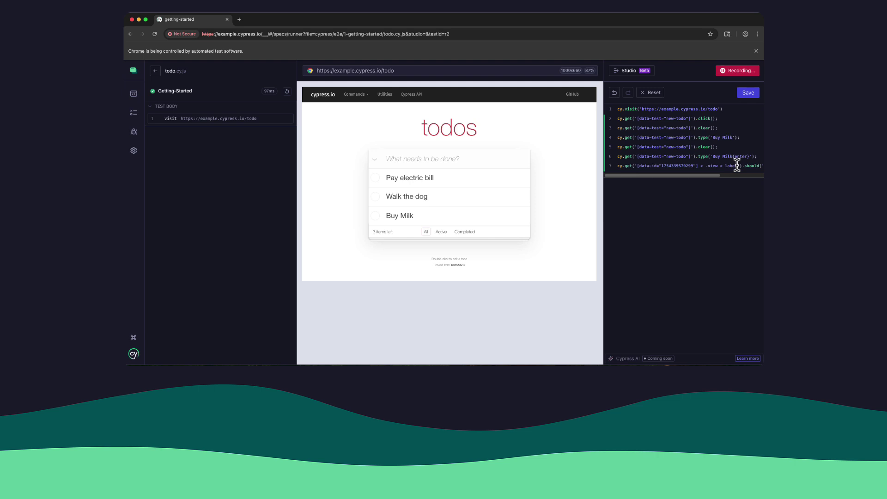
pyautogui.moveTo(737, 166); pyautogui.dragTo(636, 165)
pyautogui.write('.todo-list l')
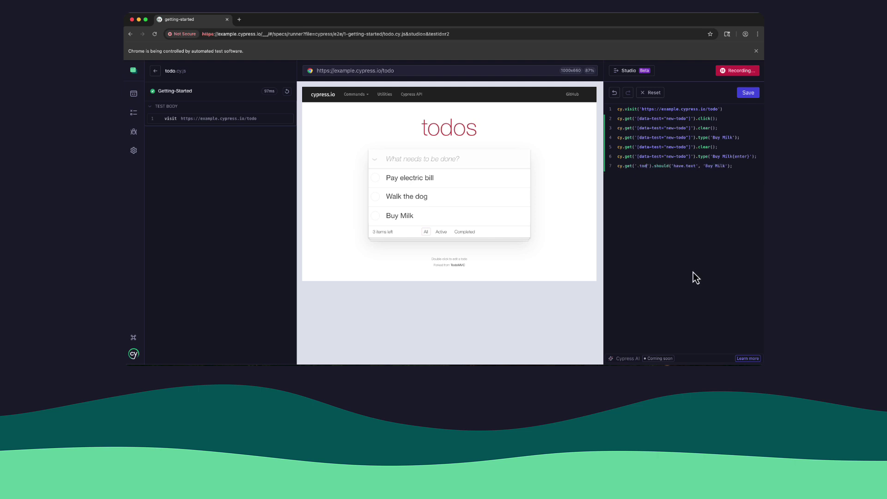
pyautogui.write('i')
pyautogui.write('.last()')
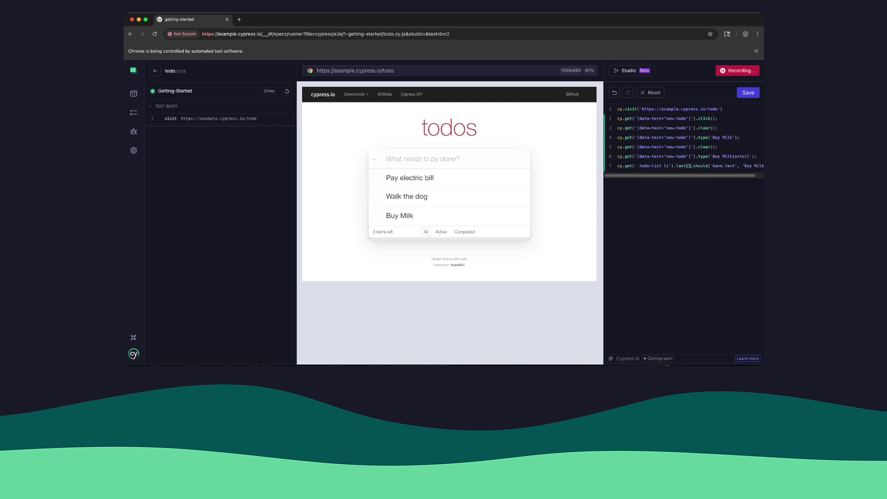
pyautogui.click(746, 94)
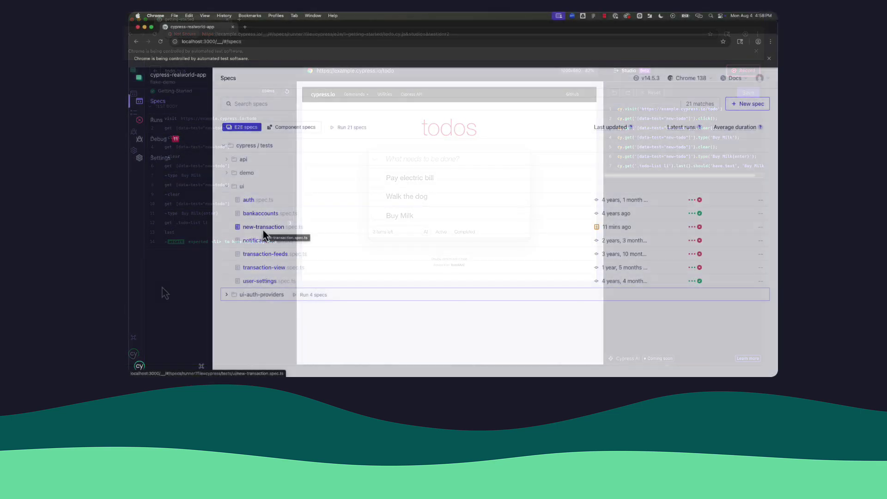
# Run new-transaction.spec.ts and pin the create-another-transaction click command
pyautogui.click(263, 228)
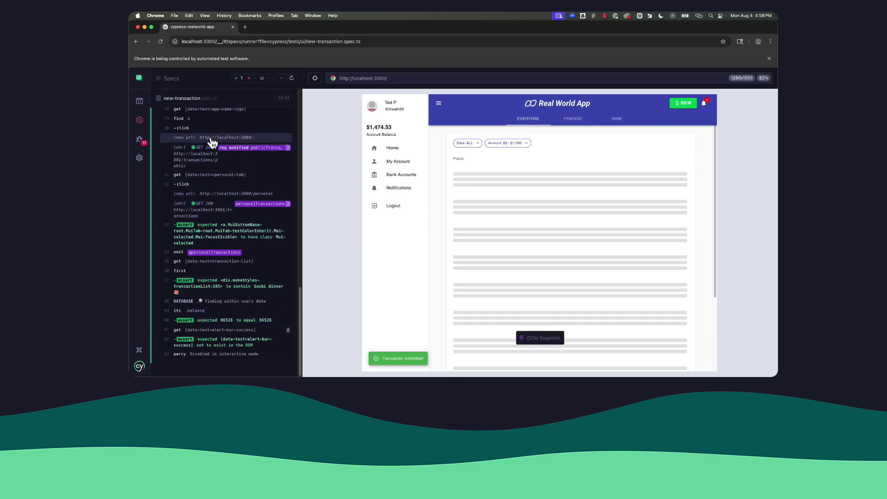
pyautogui.scroll(1, 209, 143)
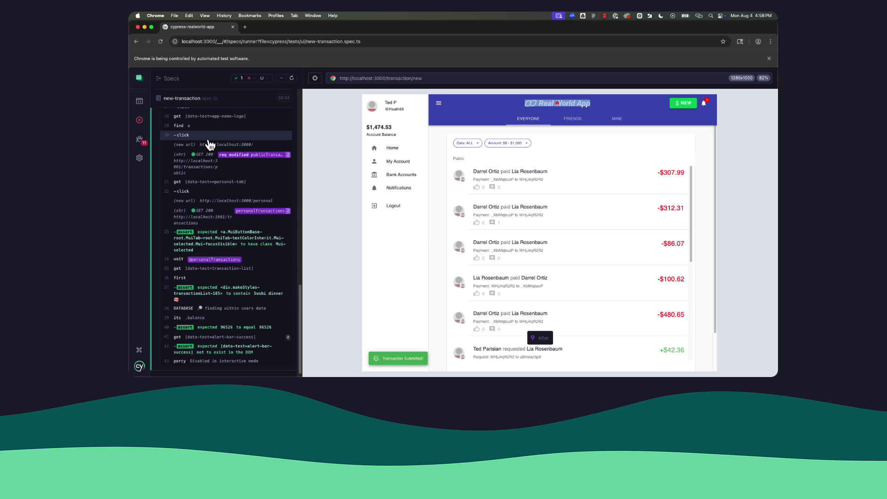
pyautogui.scroll(1, 194, 134)
pyautogui.scroll(1, 195, 133)
pyautogui.click(192, 119)
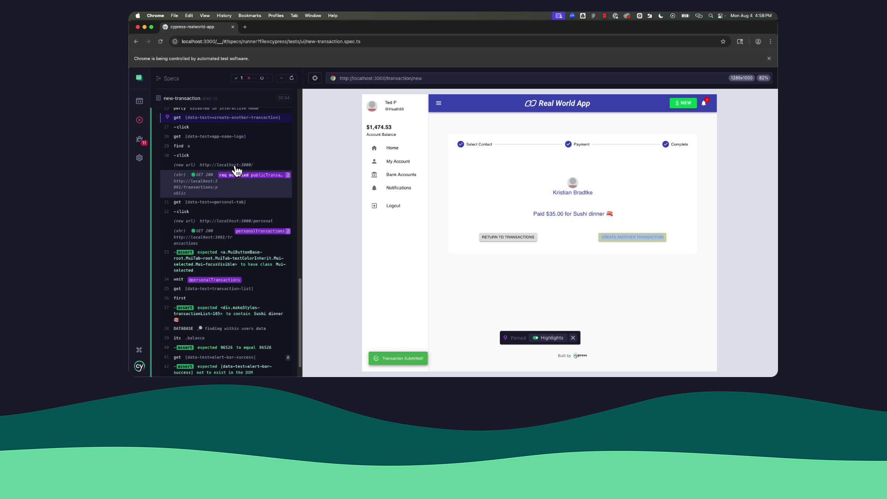
pyautogui.click(203, 128)
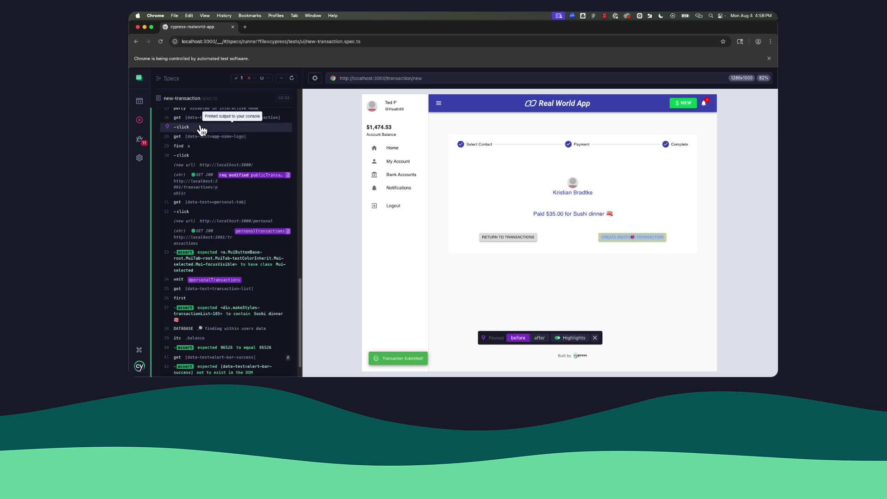
# Compare the click's before and after snapshots and print its details to the console
pyautogui.click(538, 338)
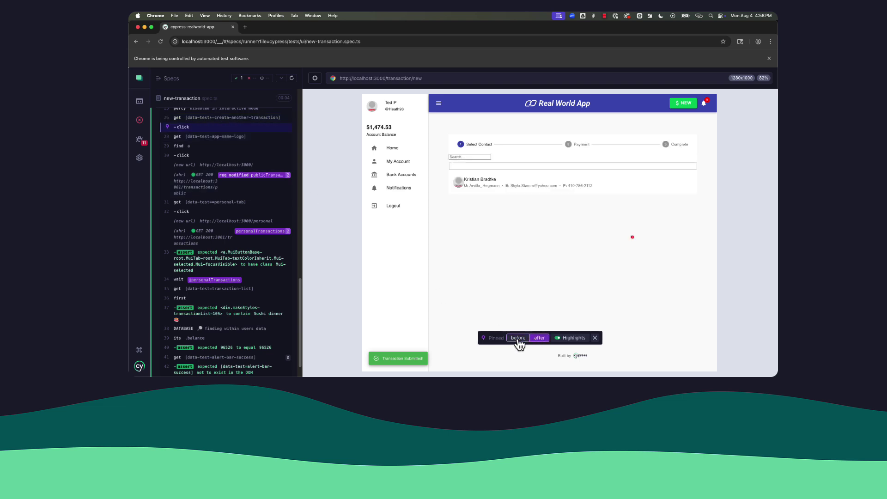
pyautogui.click(518, 338)
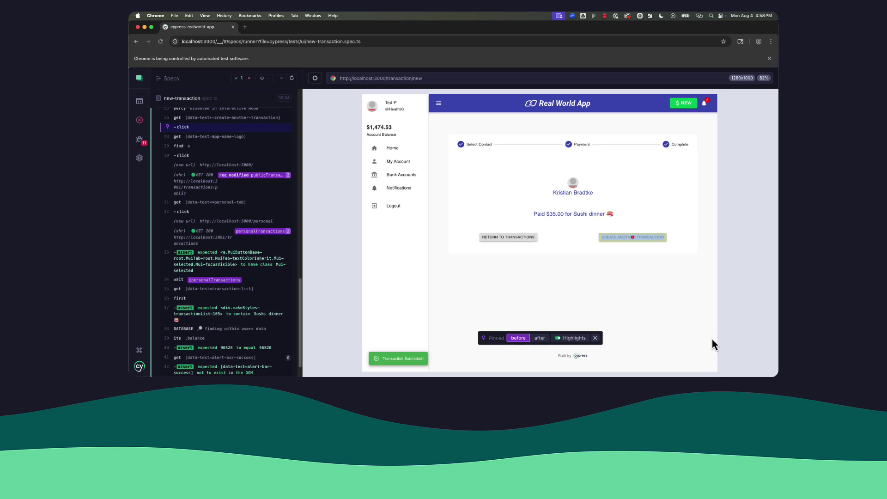
pyautogui.press('super+alt+i')
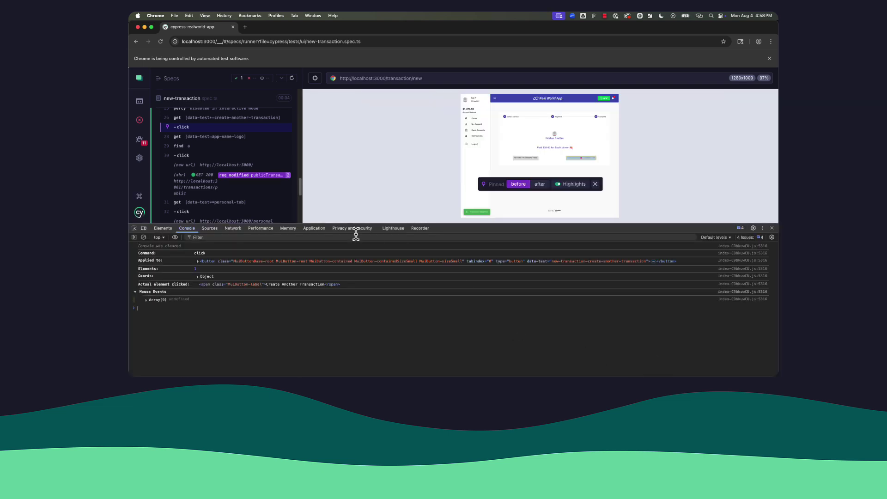
# Inspect the recipient name's h2 element in the Elements panel
pyautogui.click(165, 228)
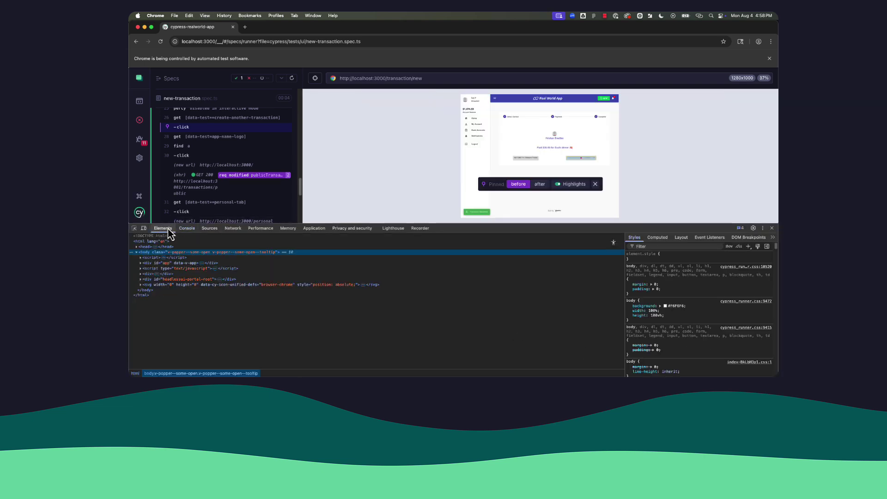
pyautogui.rightClick(551, 138)
pyautogui.click(561, 205)
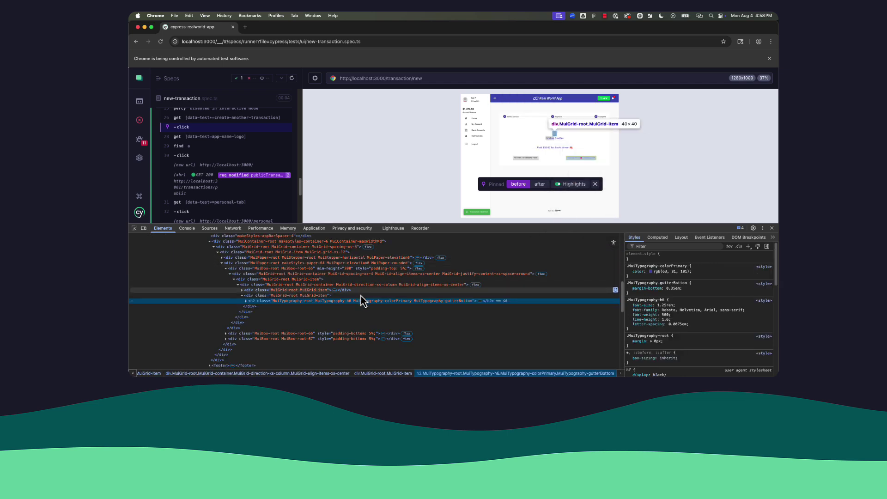
pyautogui.click(246, 301)
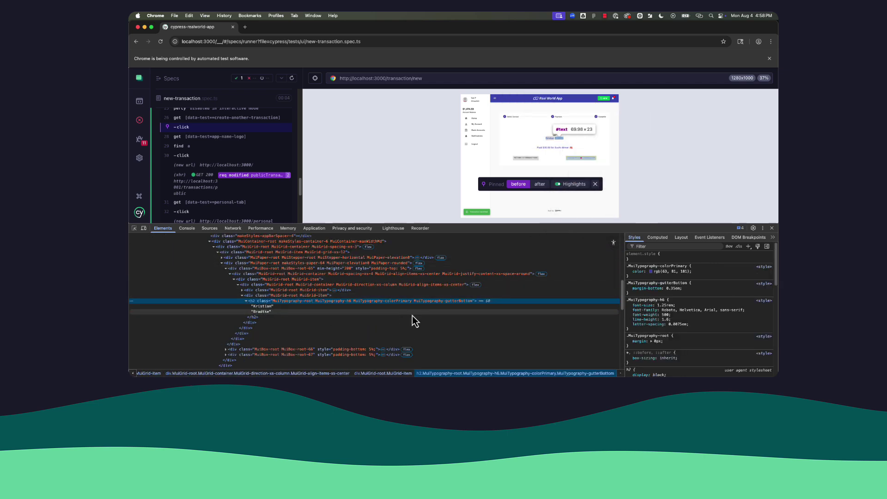
# Toggle the heading's color rule off and on, then check Network and Console
pyautogui.moveTo(641, 271)
pyautogui.click(629, 271)
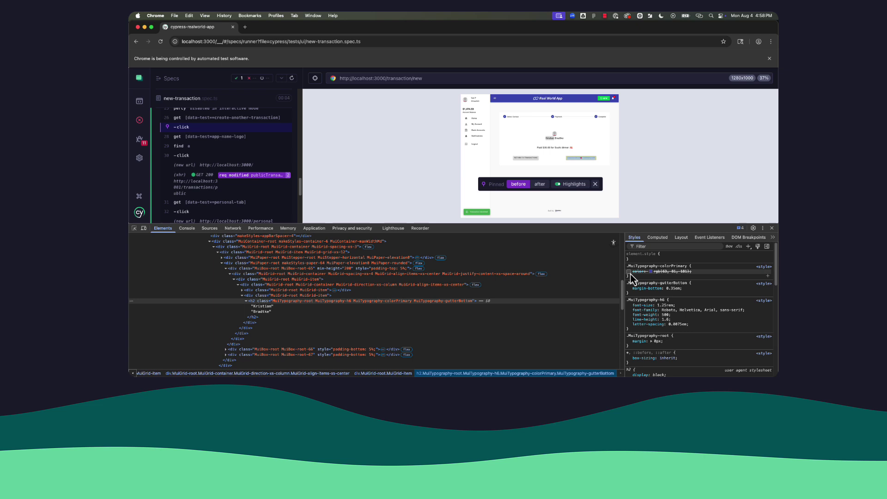
pyautogui.click(628, 271)
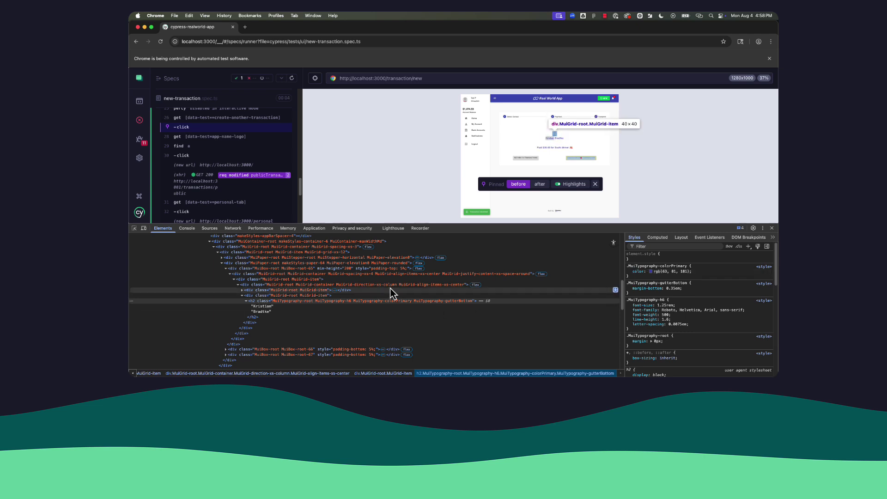
pyautogui.click(233, 229)
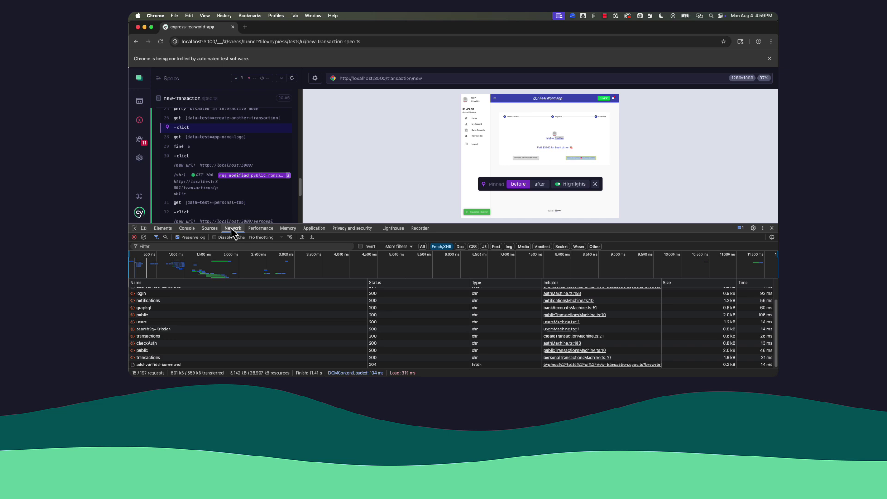
pyautogui.click(187, 228)
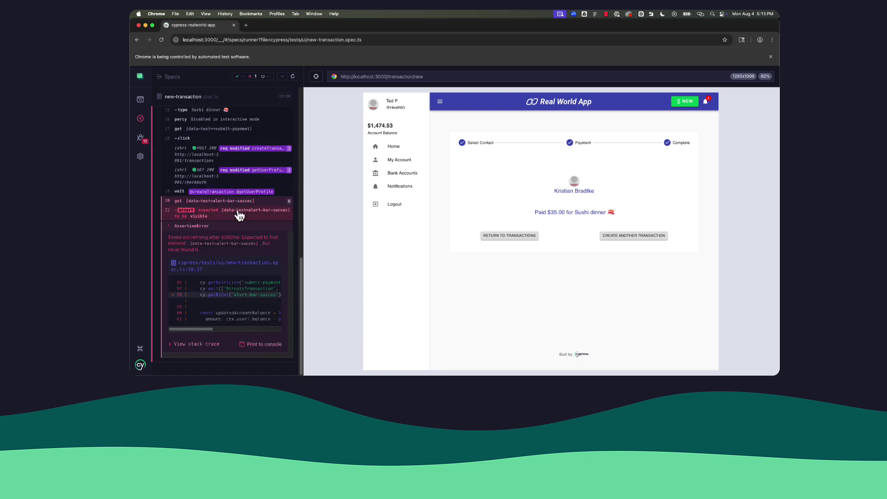
# Expand the AssertionError's stack trace and view it in the DevTools console
pyautogui.click(198, 344)
pyautogui.scroll(-1, 222, 319)
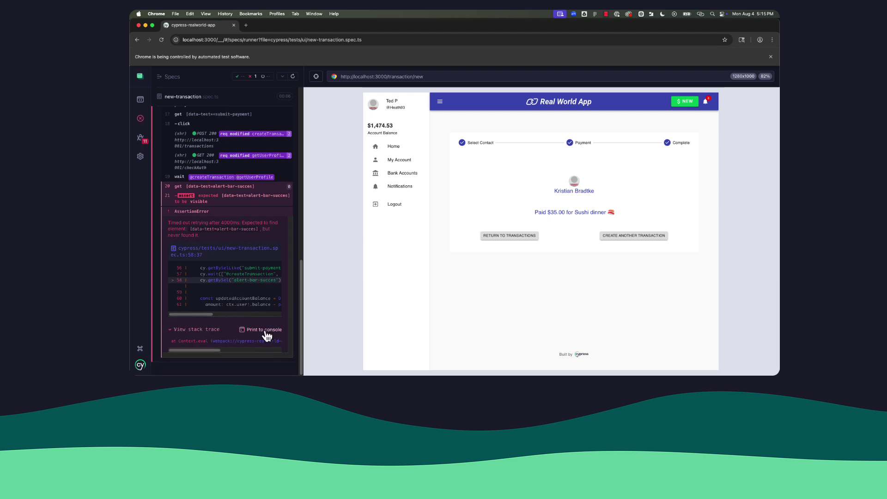
pyautogui.press('super+alt+j')
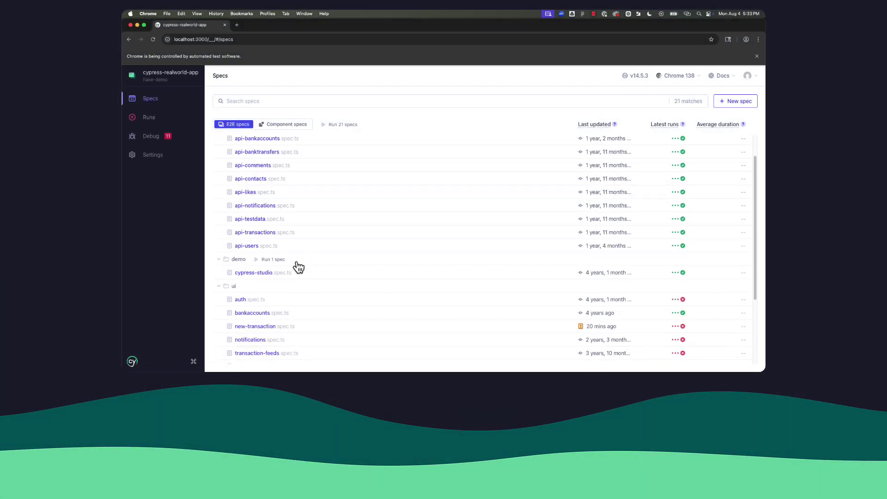
pyautogui.scroll(-1, 297, 268)
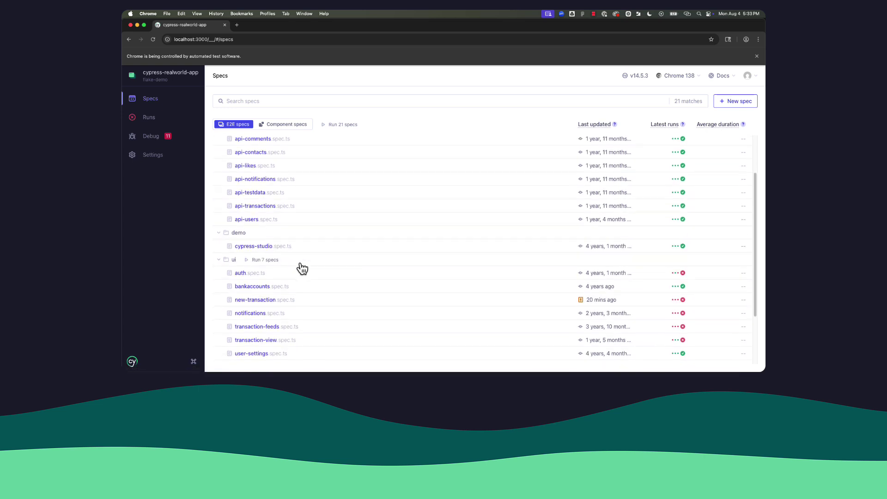
pyautogui.scroll(-1, 302, 269)
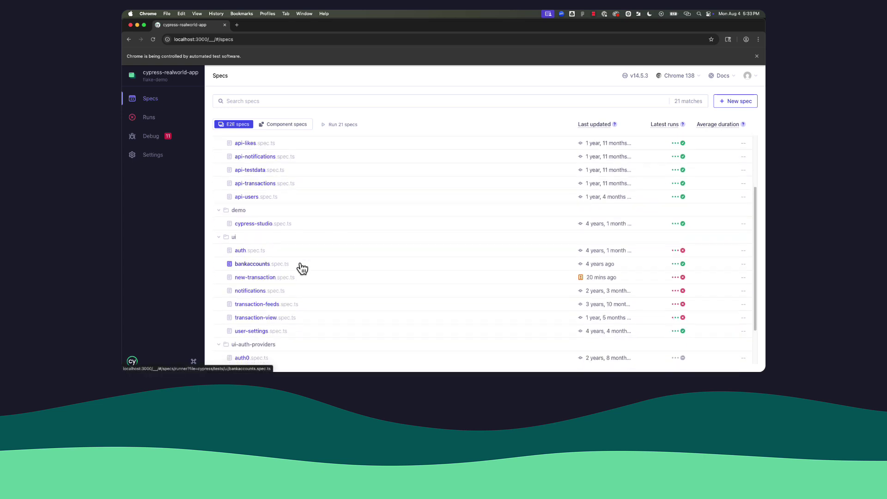
pyautogui.scroll(-2, 303, 268)
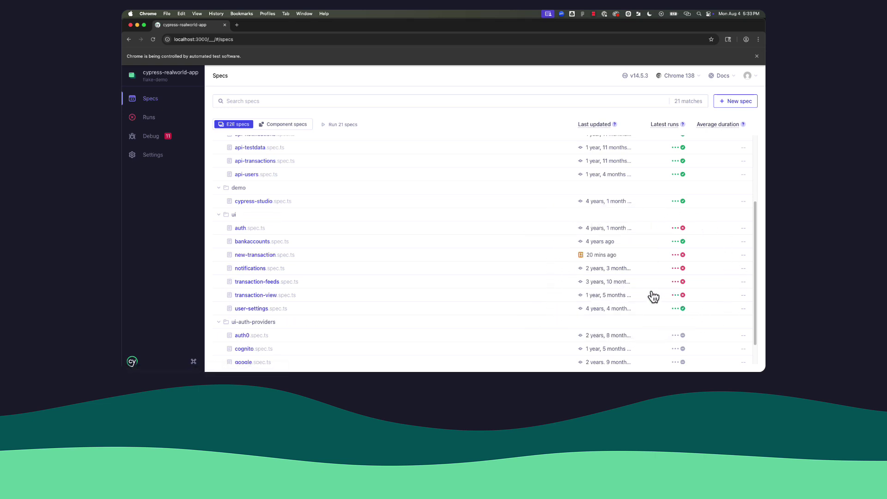
# Run auth.spec.ts, return to Specs, and view its latest run in Cypress Cloud
pyautogui.click(241, 230)
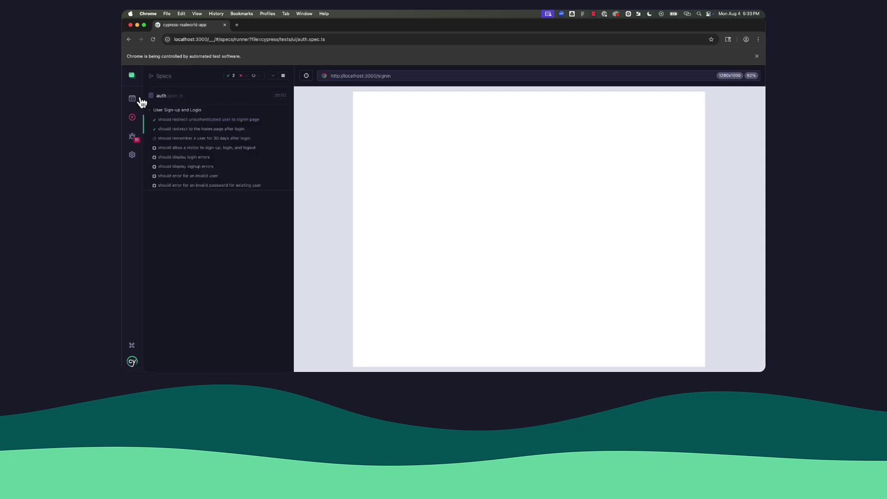
pyautogui.click(132, 98)
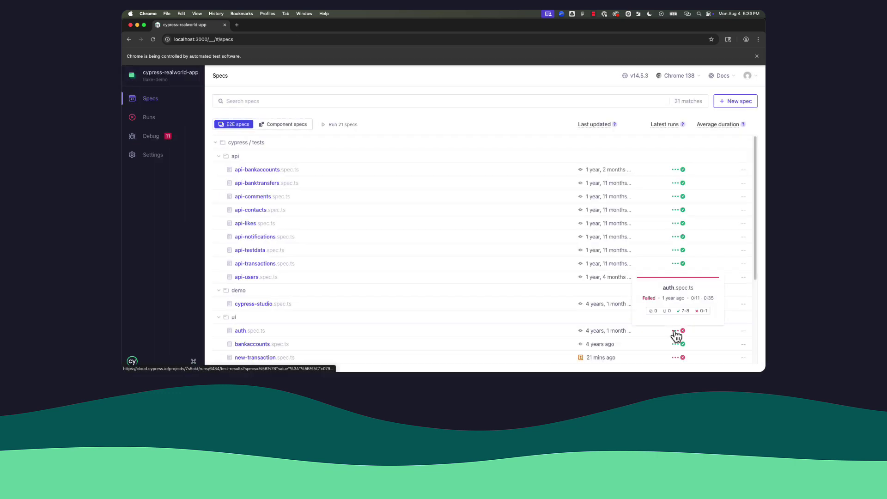
pyautogui.click(676, 332)
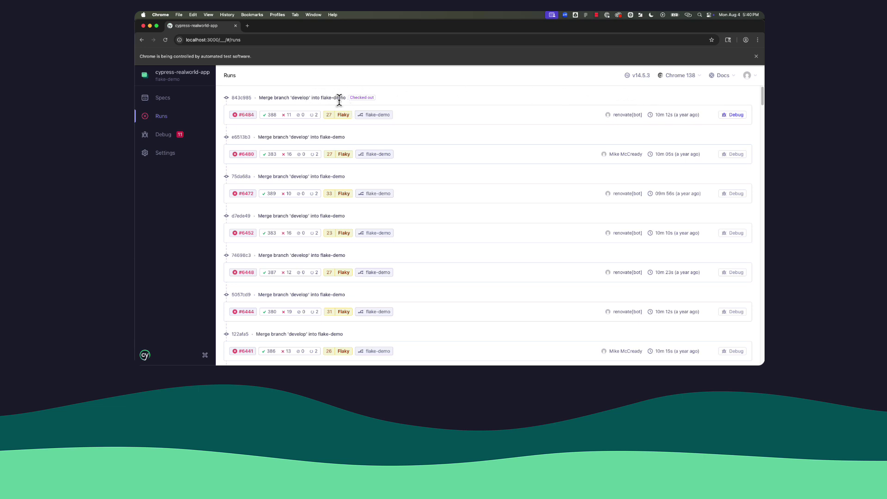
# Debug run #6484 and view the failing notifications test in Cypress Cloud
pyautogui.click(733, 116)
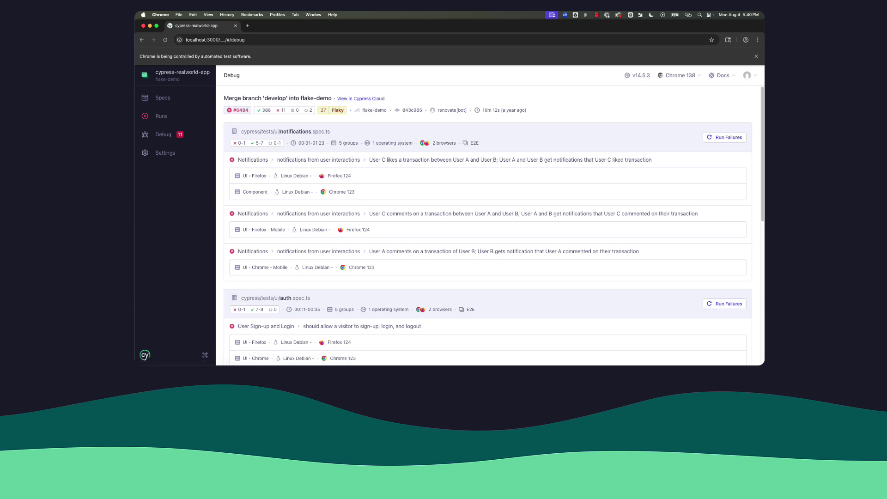
pyautogui.click(376, 100)
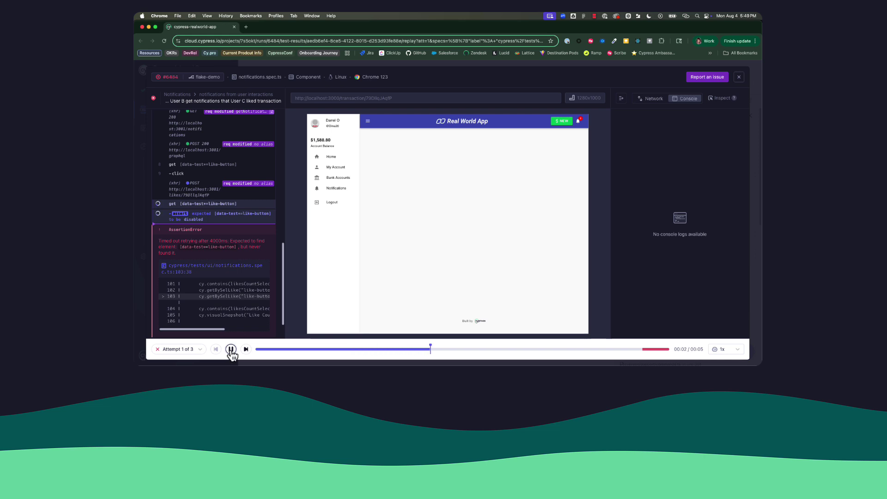
# Pause Test Replay, pin the like-count snapshot, read the POST graphql response, and inspect 'Bradtke'
pyautogui.click(231, 349)
pyautogui.scroll(4, 204, 198)
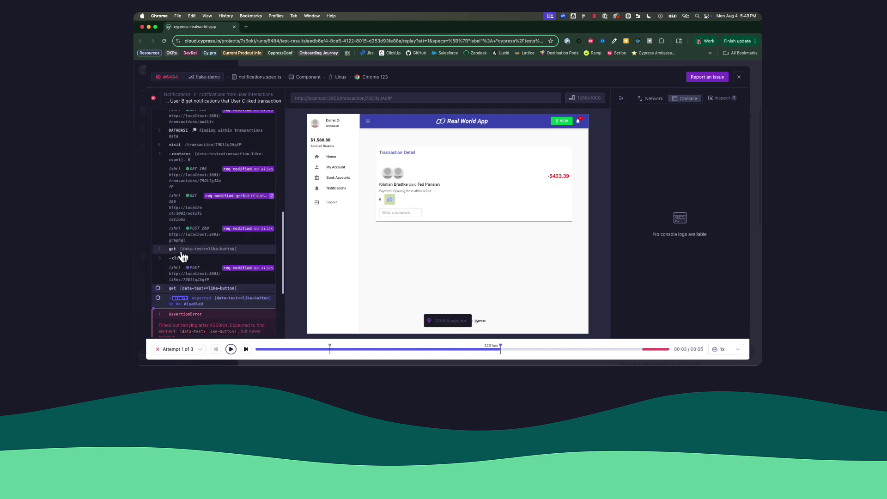
pyautogui.click(191, 159)
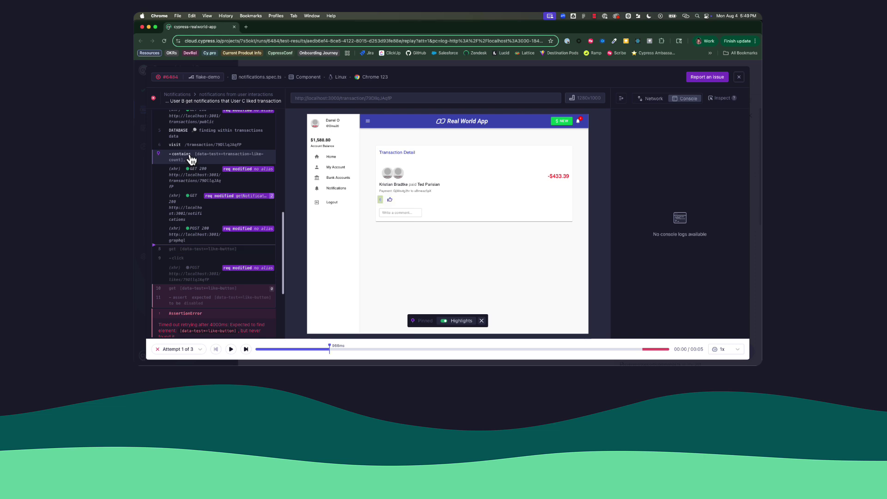
pyautogui.click(651, 99)
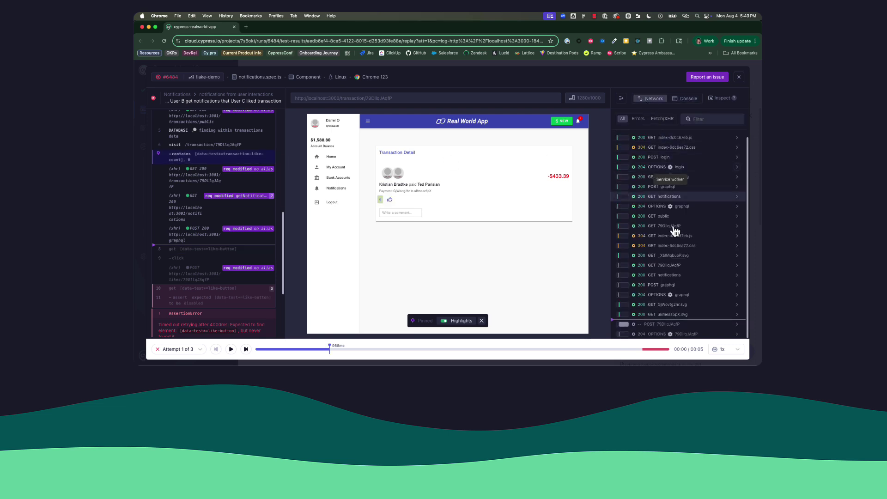
pyautogui.click(736, 285)
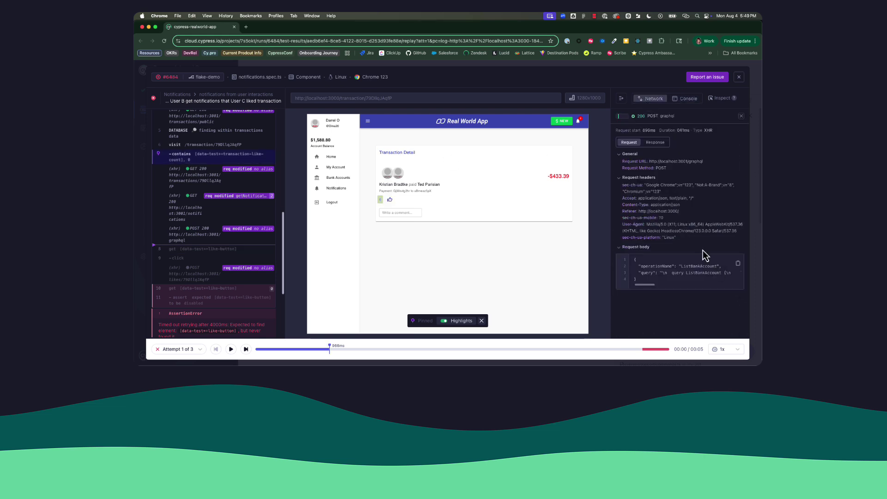
pyautogui.click(656, 142)
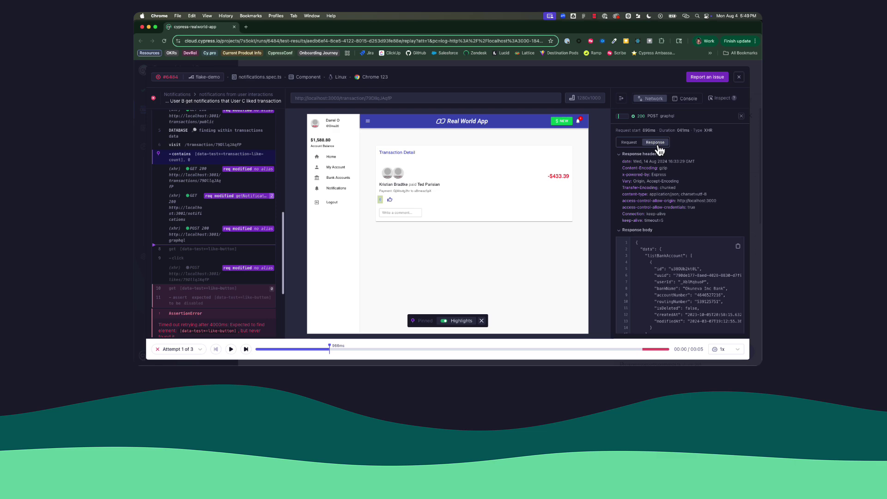
pyautogui.rightClick(399, 184)
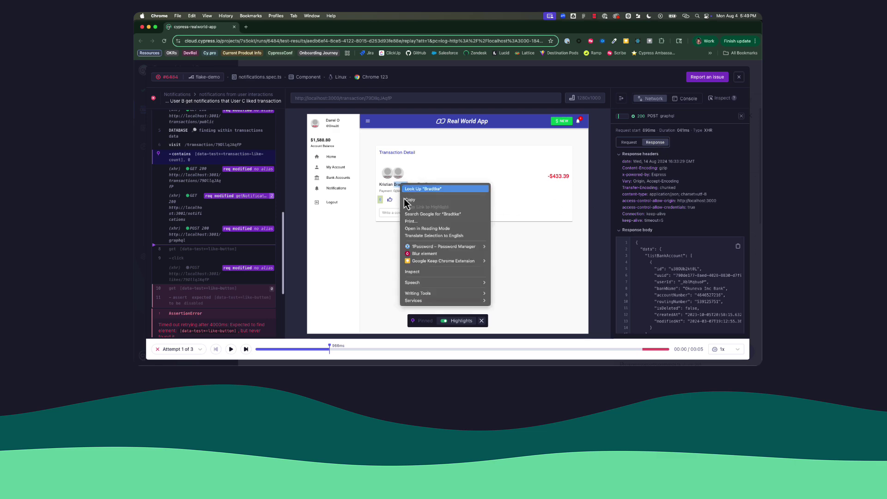
pyautogui.click(496, 300)
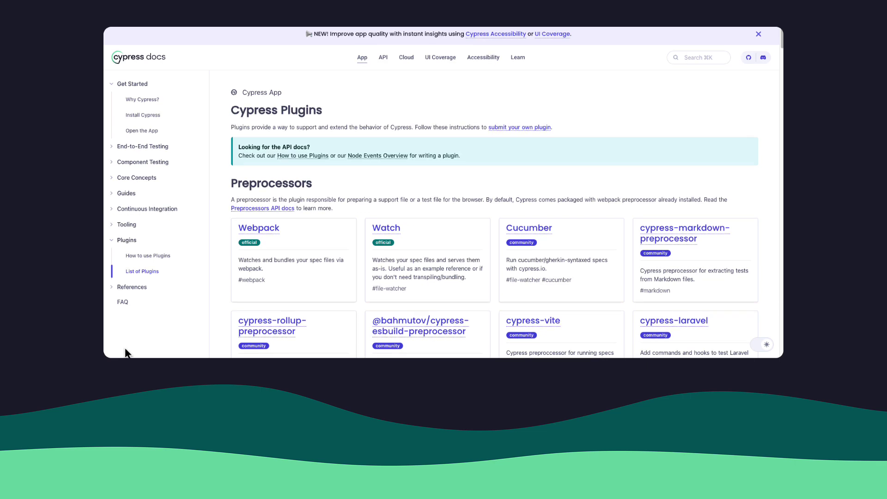
pyautogui.scroll(-4, 126, 352)
pyautogui.scroll(-1, 126, 353)
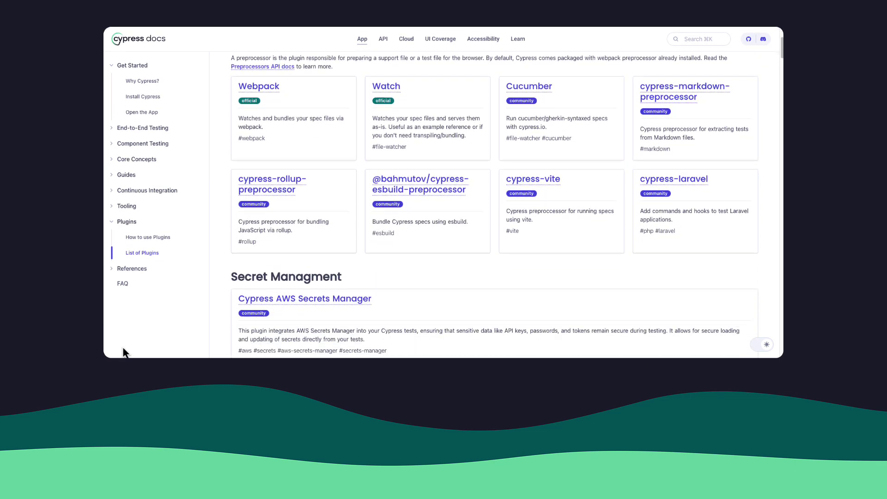
pyautogui.scroll(-2, 126, 353)
pyautogui.scroll(-3, 126, 353)
pyautogui.scroll(-2, 126, 353)
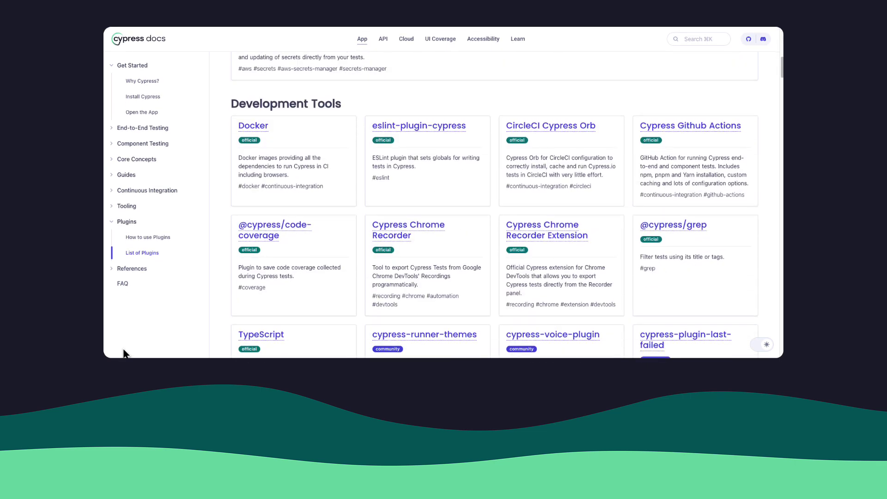
pyautogui.scroll(-2, 126, 353)
pyautogui.scroll(-1, 126, 353)
pyautogui.scroll(-4, 126, 353)
pyautogui.scroll(-1, 126, 352)
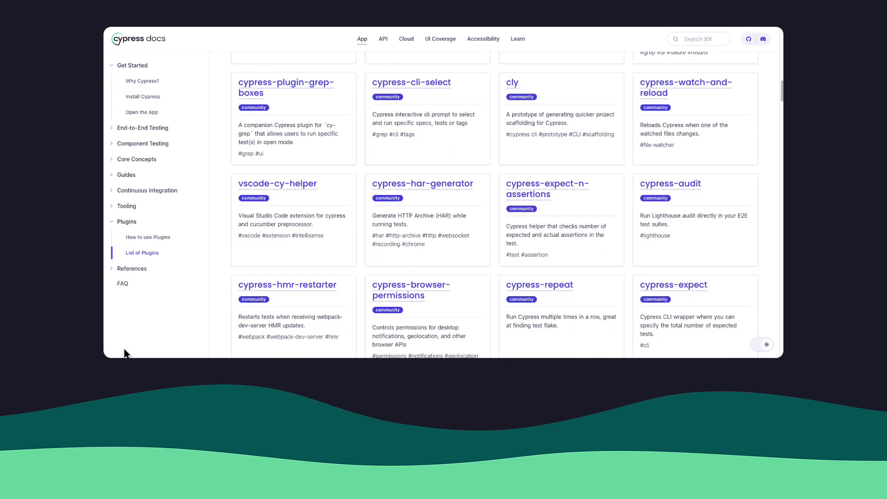
pyautogui.scroll(-5, 126, 352)
pyautogui.scroll(-1, 126, 353)
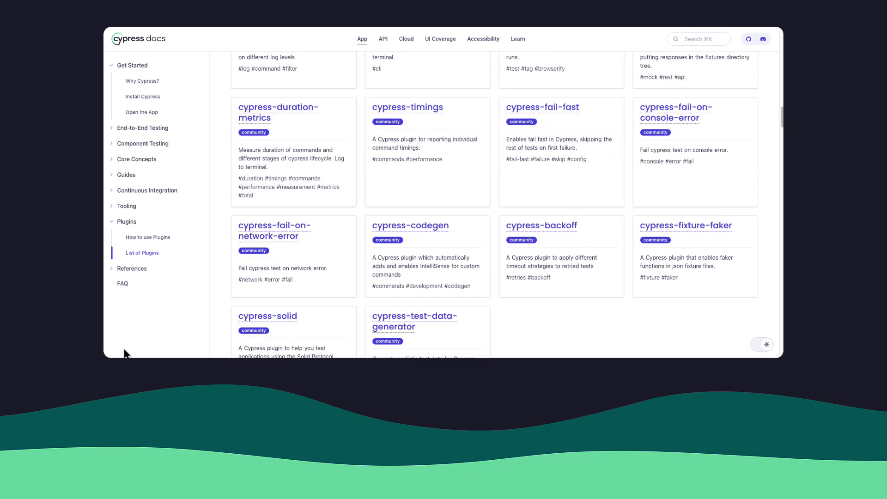
pyautogui.scroll(-4, 127, 353)
pyautogui.scroll(-1, 126, 353)
pyautogui.scroll(-1, 126, 353)
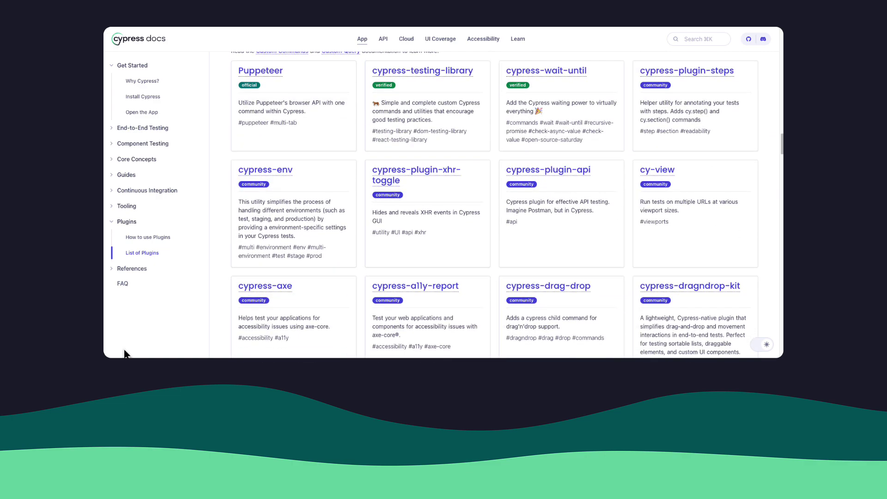
pyautogui.scroll(-1, 126, 353)
pyautogui.scroll(-1, 126, 353)
pyautogui.scroll(-1, 126, 352)
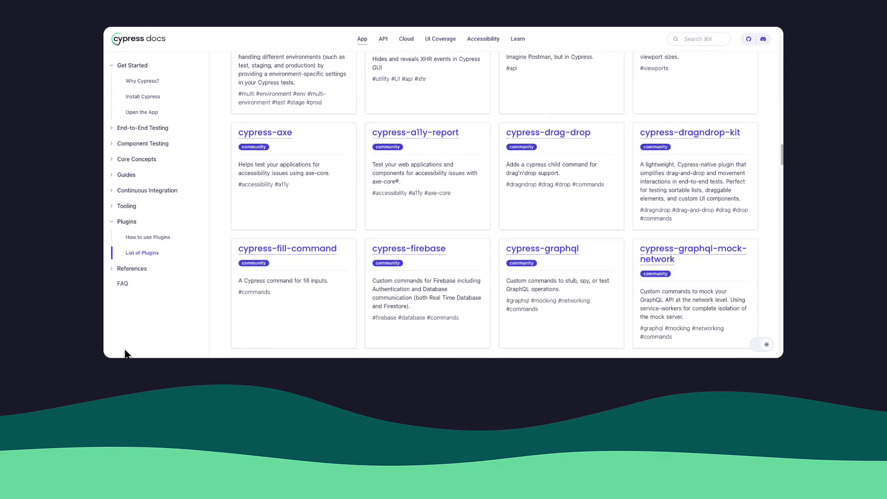
pyautogui.scroll(-4, 127, 353)
pyautogui.scroll(-4, 127, 353)
pyautogui.scroll(-4, 126, 353)
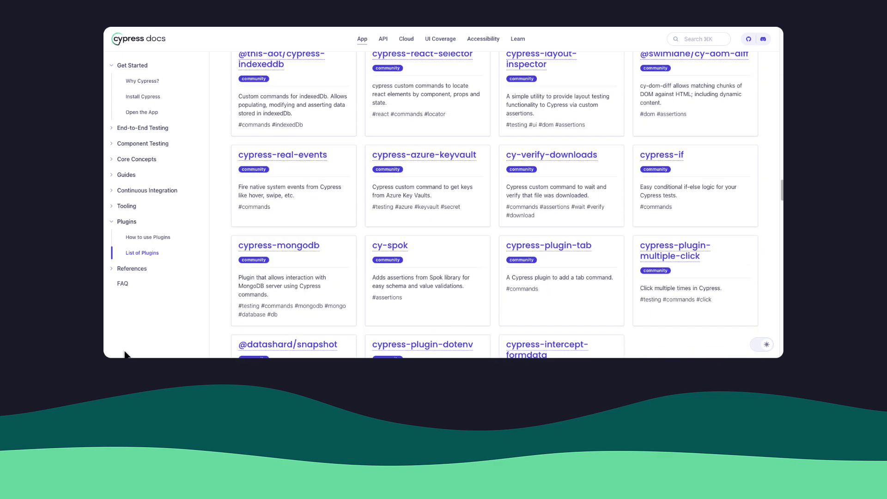
pyautogui.scroll(-1, 126, 353)
pyautogui.scroll(-3, 126, 354)
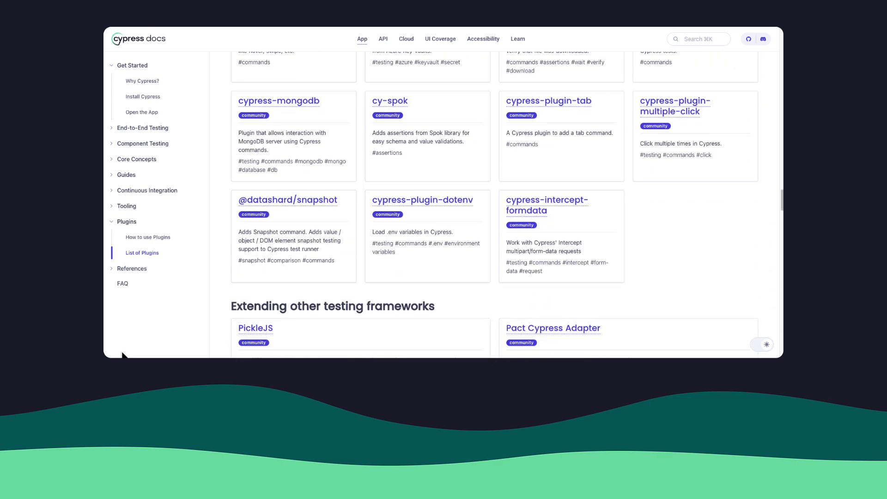
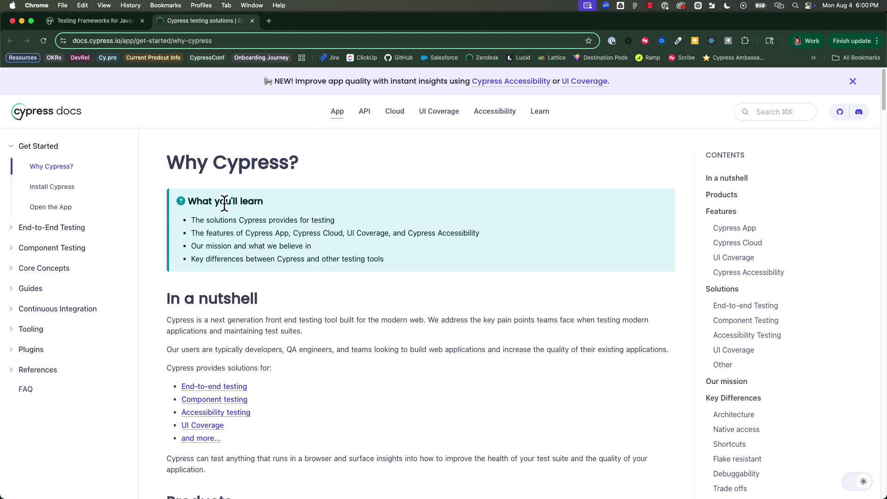
# Visit the Install Cypress page, then the Recipes page showing its Fundamentals recipe table
pyautogui.click(50, 189)
pyautogui.scroll(-3, 461, 230)
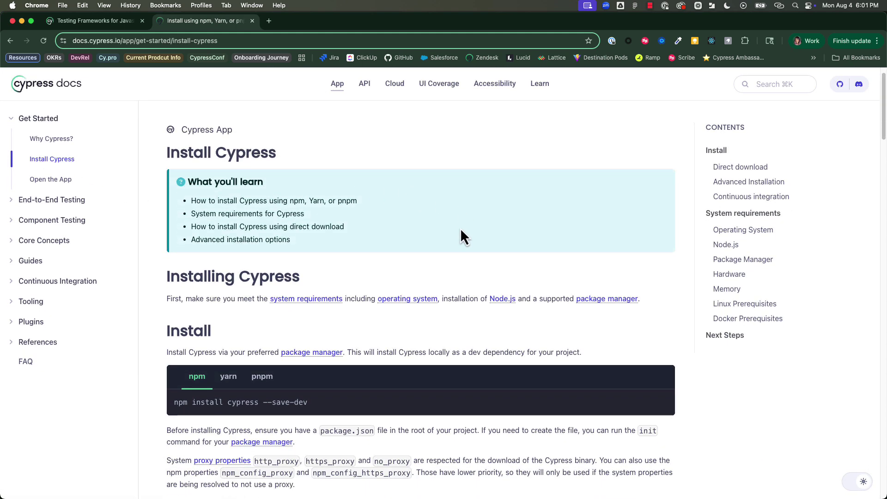
pyautogui.scroll(-3, 461, 227)
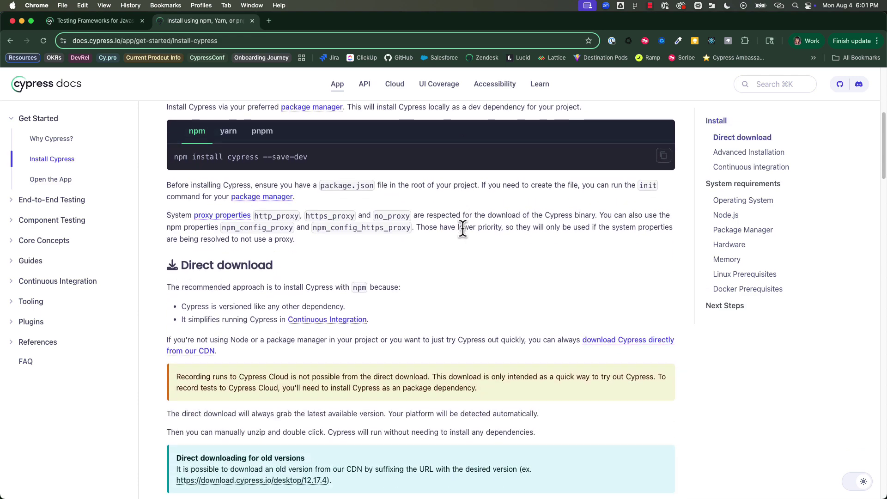
pyautogui.click(42, 403)
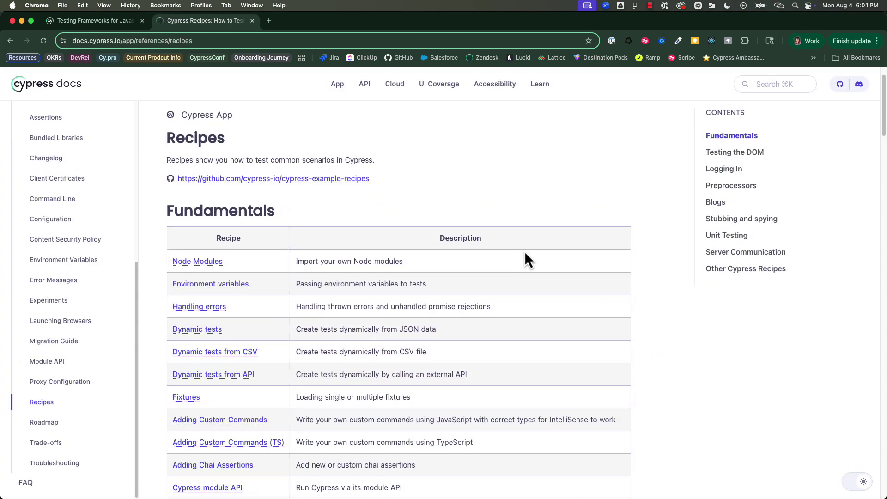
pyautogui.scroll(-2, 525, 251)
pyautogui.scroll(-2, 528, 254)
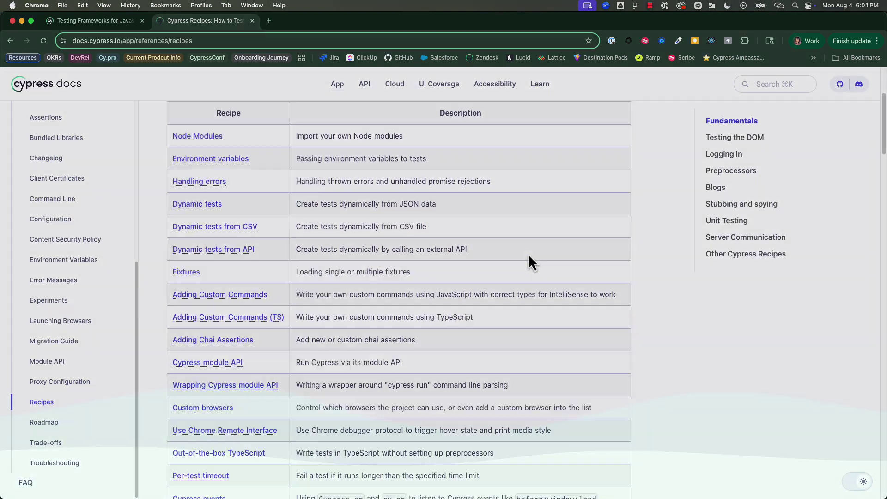